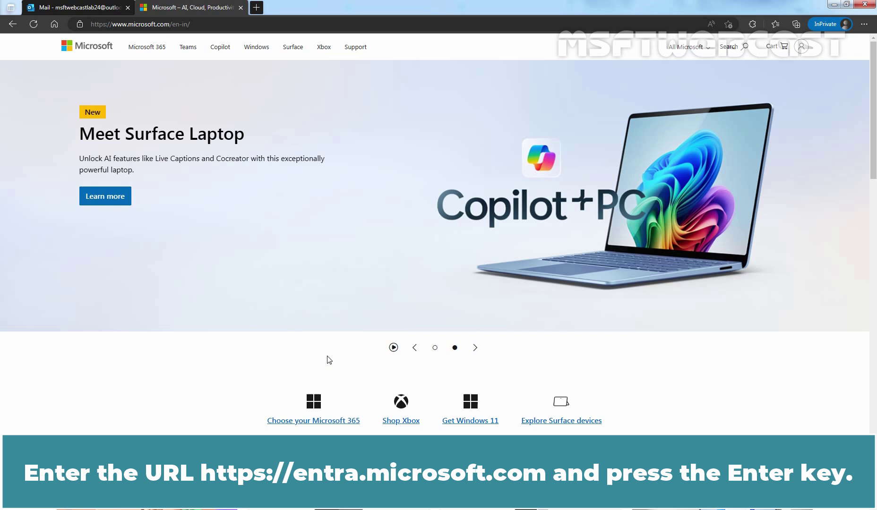
pyautogui.hotkey('ctrl', 'l')
pyautogui.write('https://entra.microsoft.com')
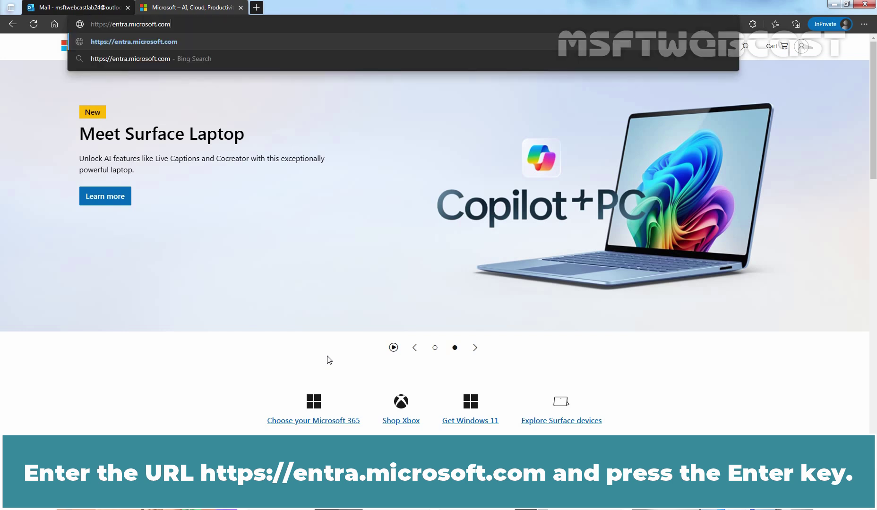
pyautogui.press('Return')
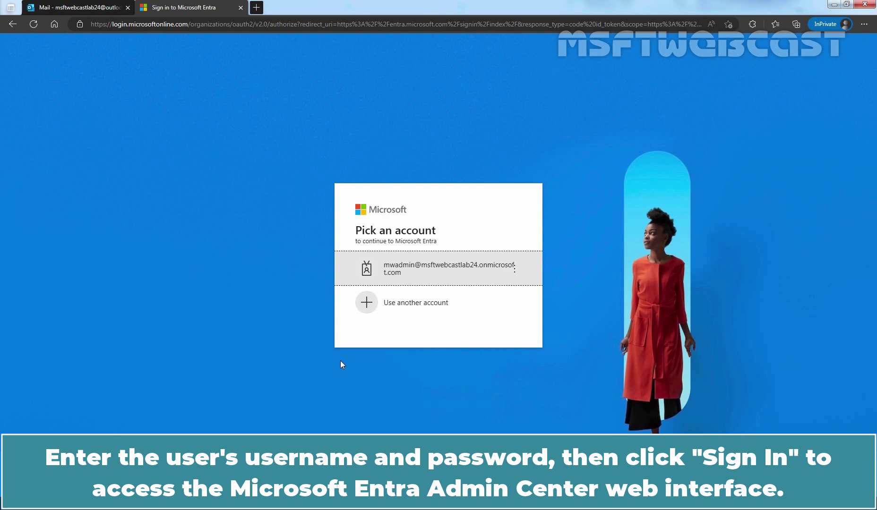
# Sign in with the administrator account and its password, choosing to stay signed in.
pyautogui.click(424, 273)
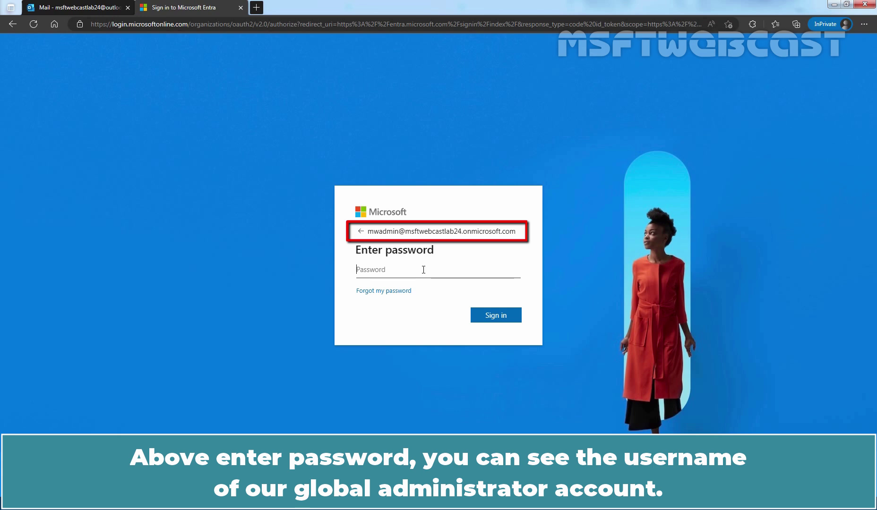
pyautogui.write('•••••••••')
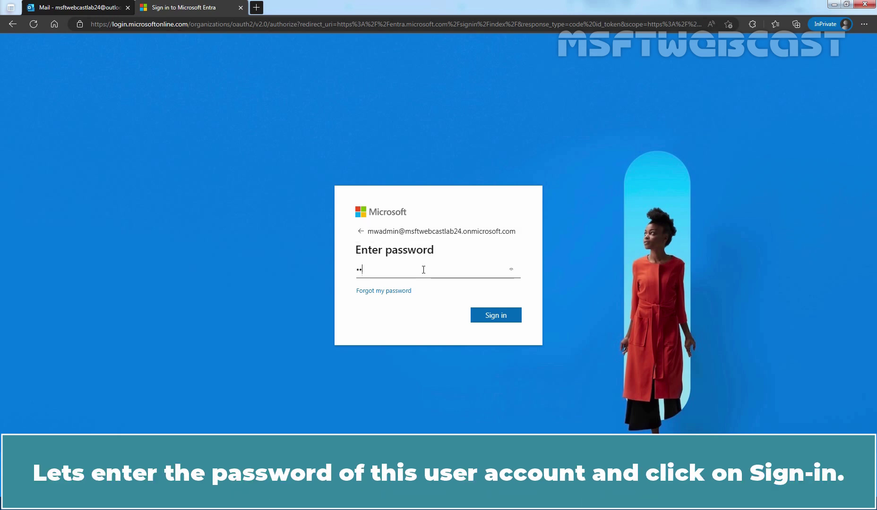
pyautogui.write('•')
pyautogui.click(501, 318)
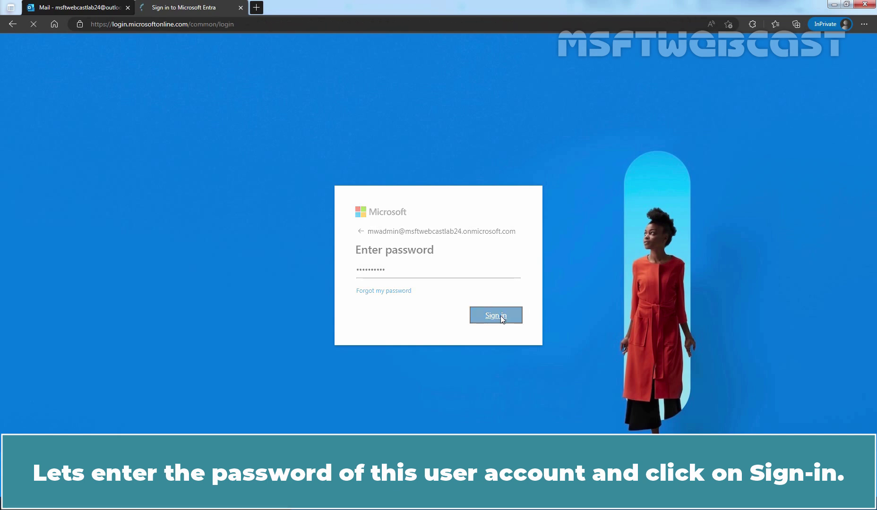
pyautogui.click(501, 318)
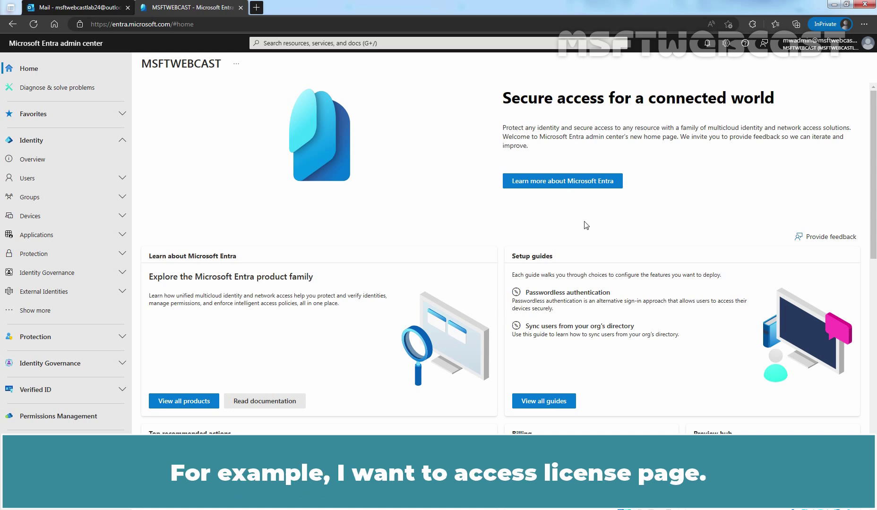
# Search for 'license' and open the Licenses service overview page.
pyautogui.click(414, 46)
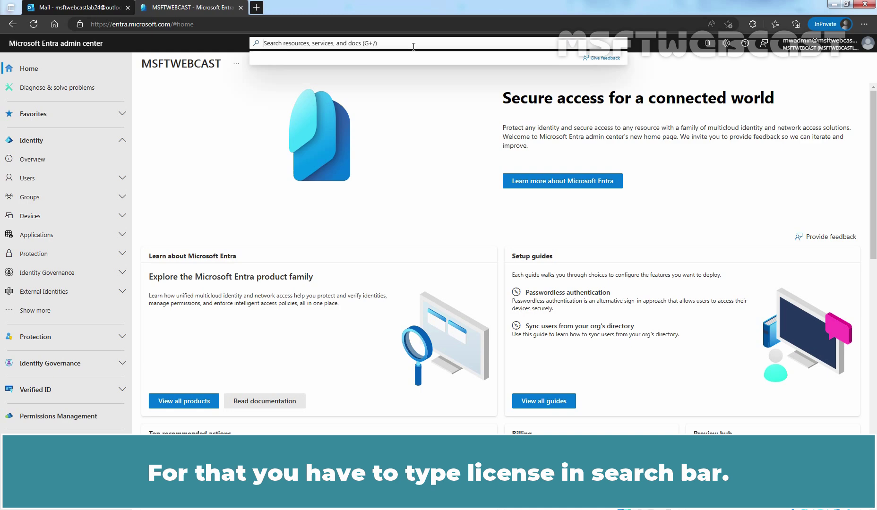
pyautogui.write('license')
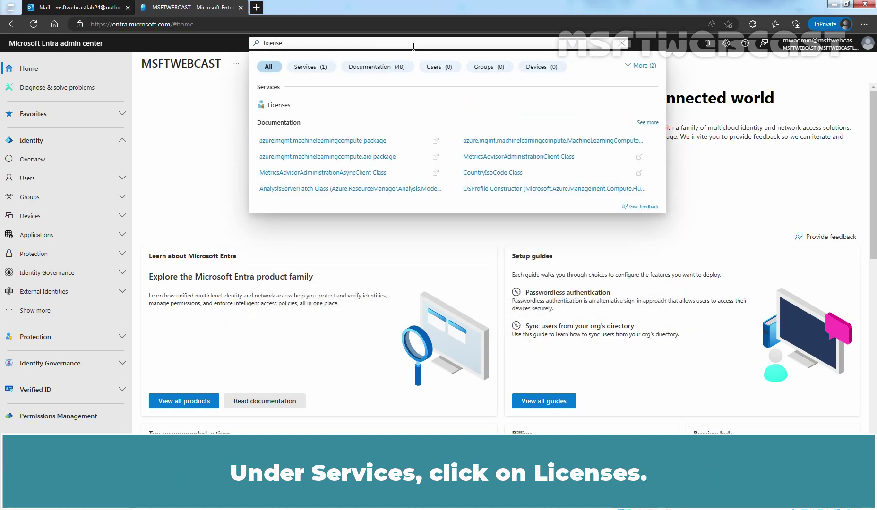
pyautogui.click(274, 106)
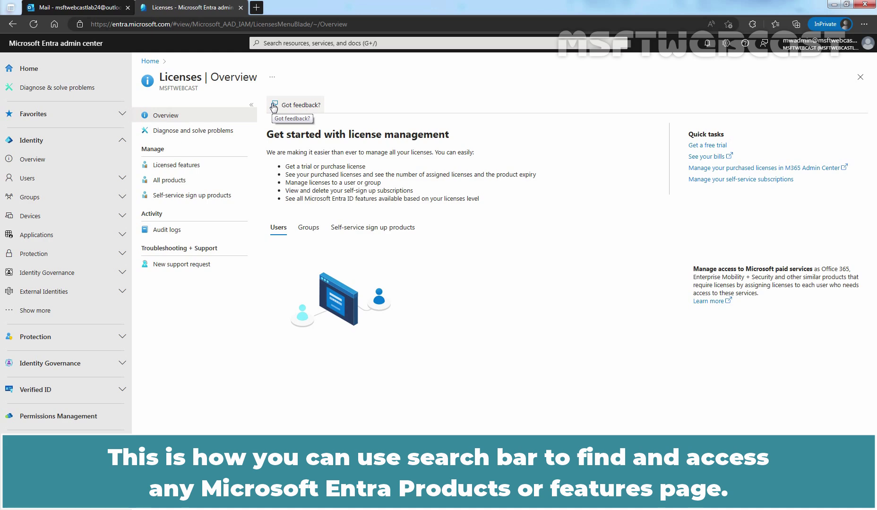
# From Home, list all Entra products and open the Microsoft Entra ID documentation.
pyautogui.click(35, 70)
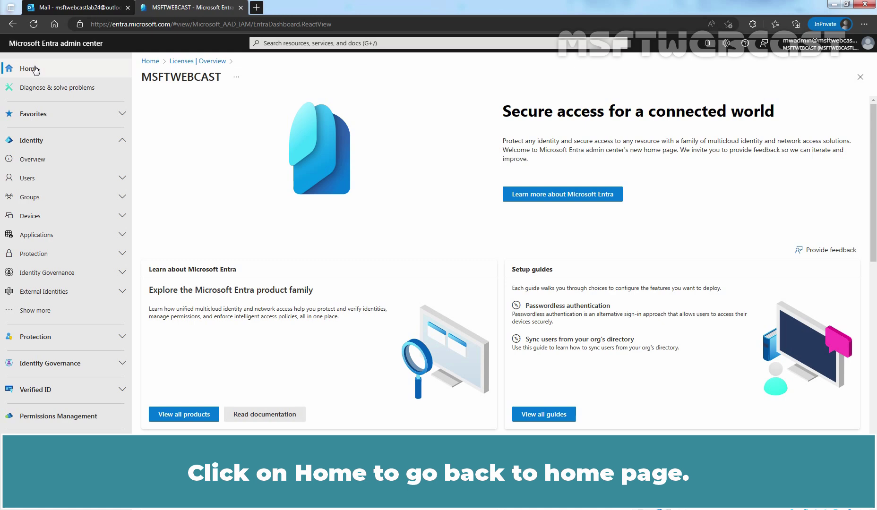
pyautogui.click(191, 416)
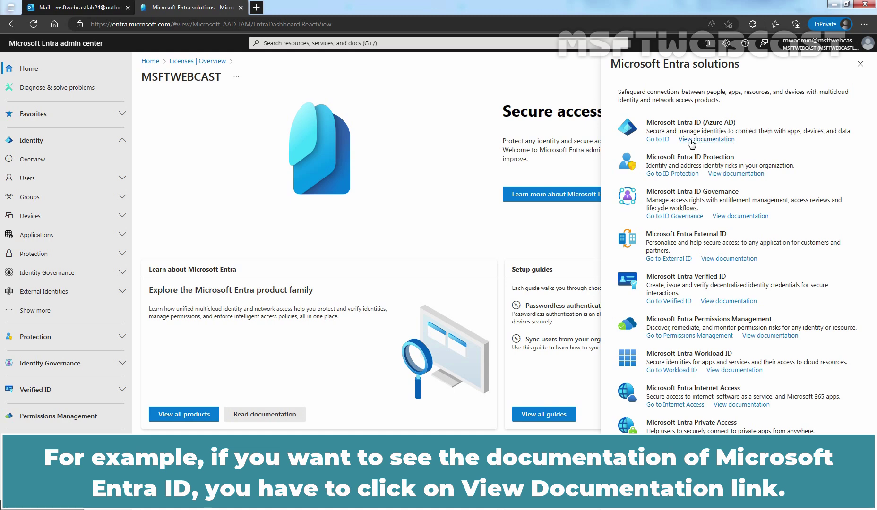
pyautogui.click(709, 144)
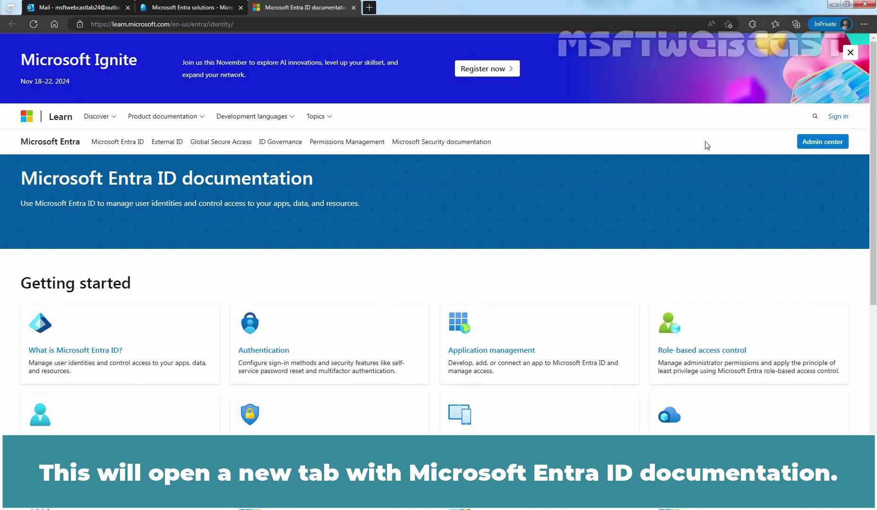
# Scroll through the Microsoft Entra ID documentation's Getting started topics and back up.
pyautogui.scroll(-5, 385, 279)
pyautogui.scroll(5, 386, 279)
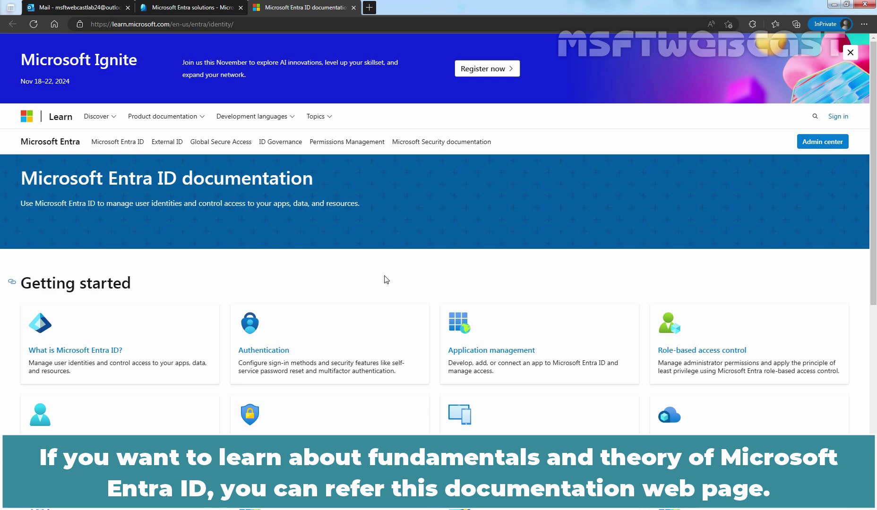
# Close the docs tab and solutions panel, view the All users list, then return Home.
pyautogui.click(354, 7)
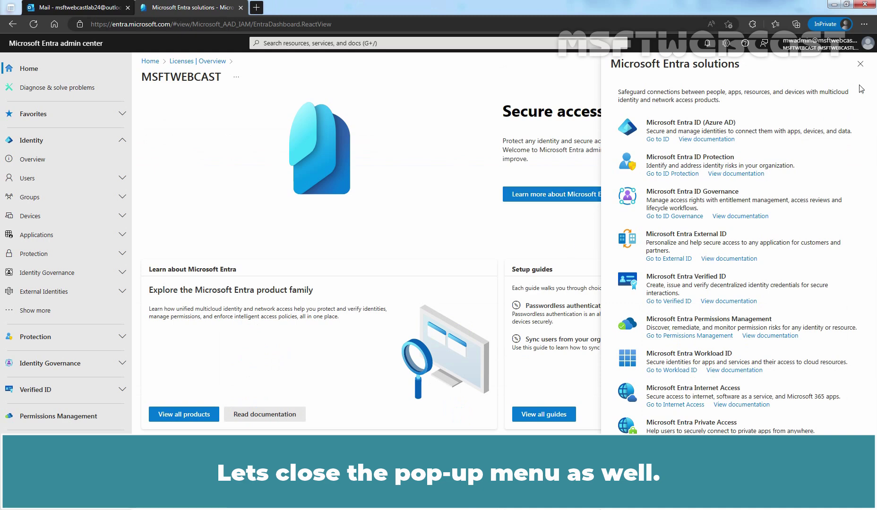
pyautogui.click(861, 65)
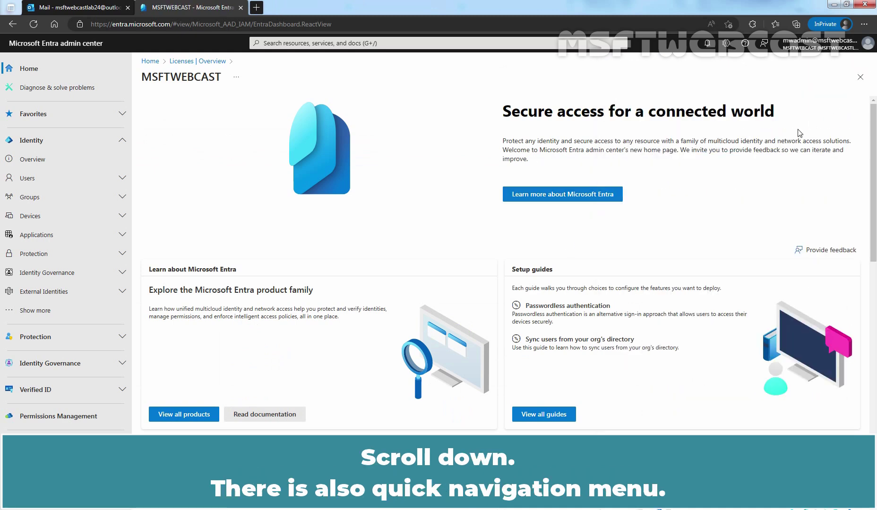
pyautogui.scroll(-5, 800, 134)
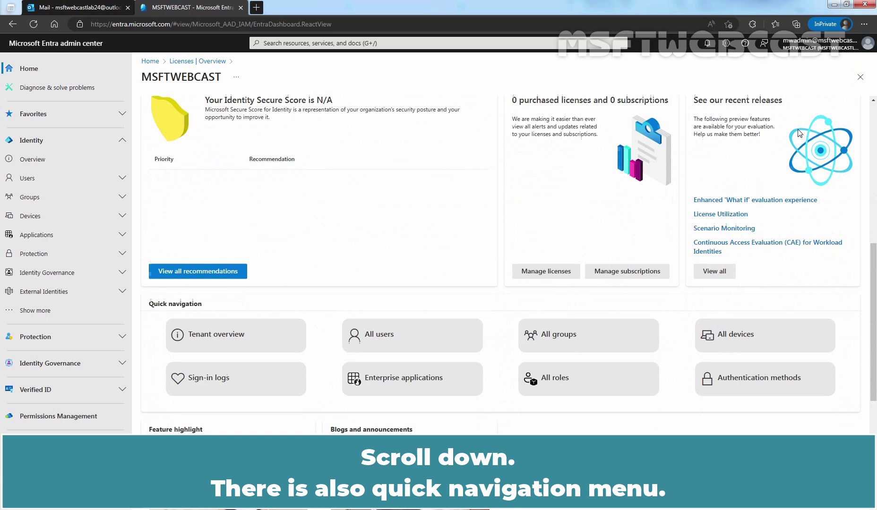
pyautogui.scroll(-3, 799, 133)
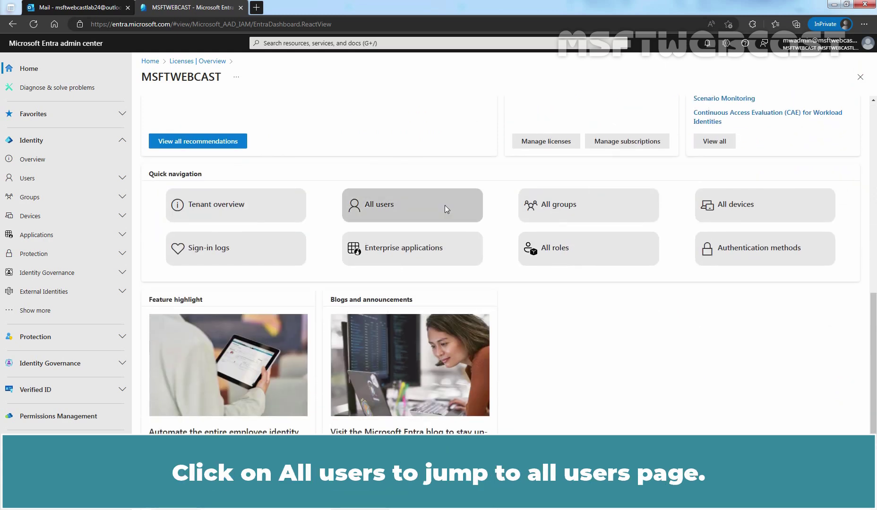
pyautogui.click(402, 213)
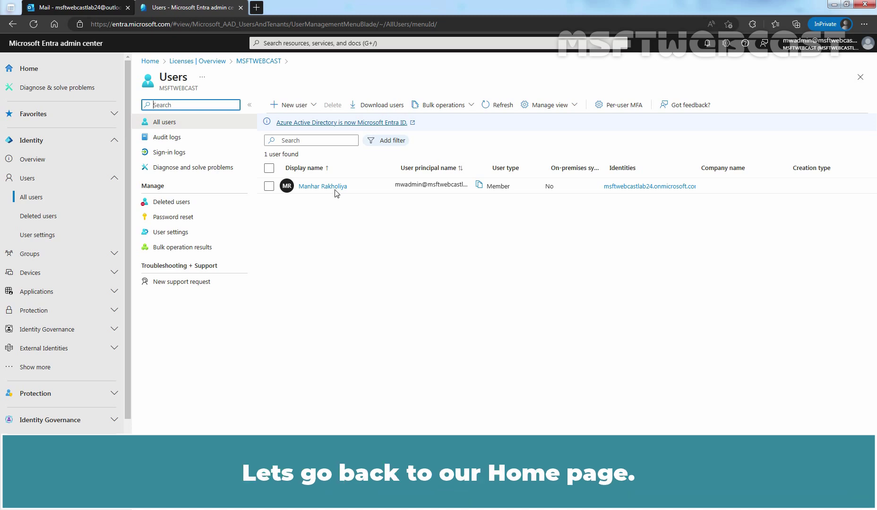
pyautogui.click(150, 62)
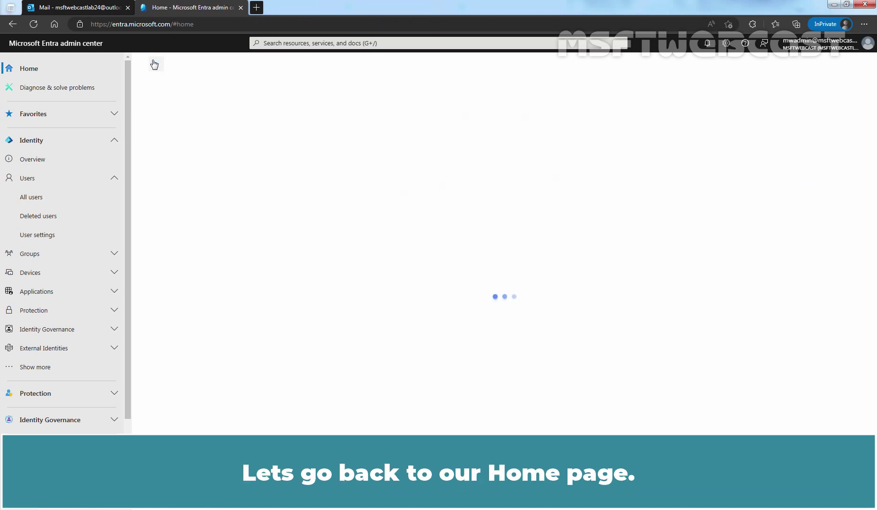
# Toggle the Identity sidebar section, then open Identity > Users > All users.
pyautogui.click(118, 143)
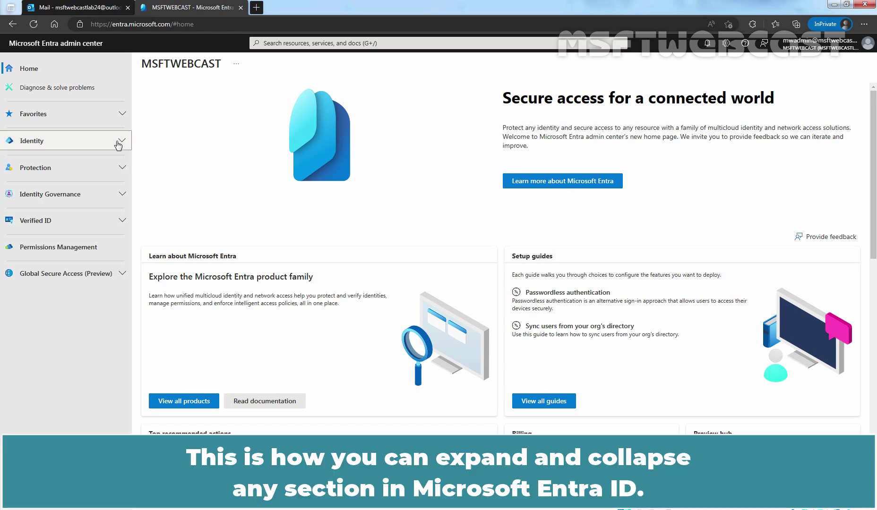
pyautogui.click(122, 143)
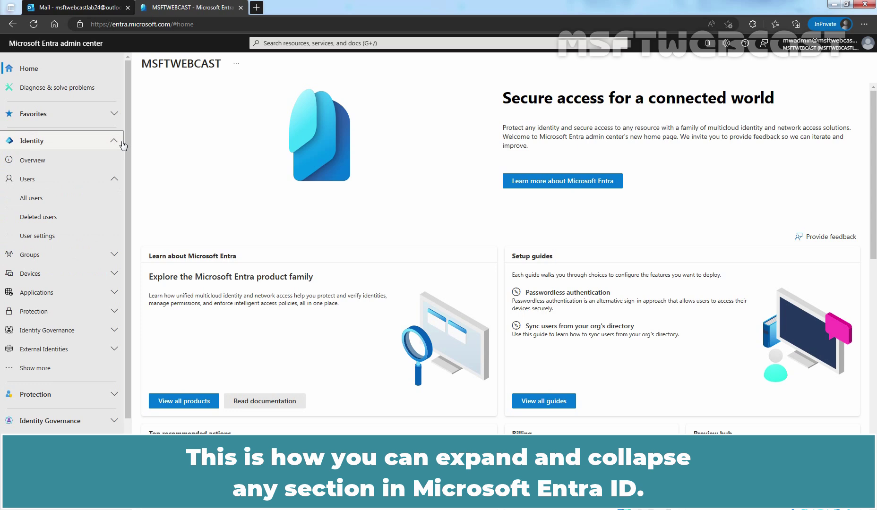
pyautogui.click(123, 143)
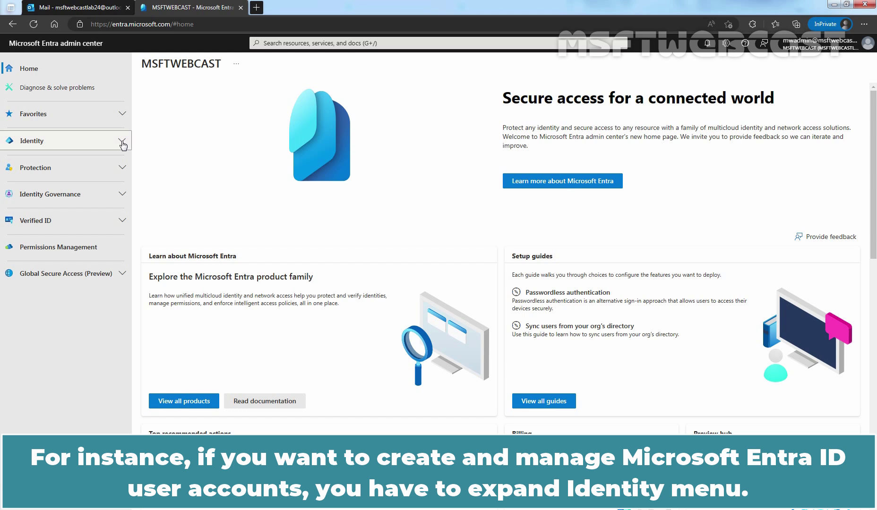
pyautogui.click(122, 142)
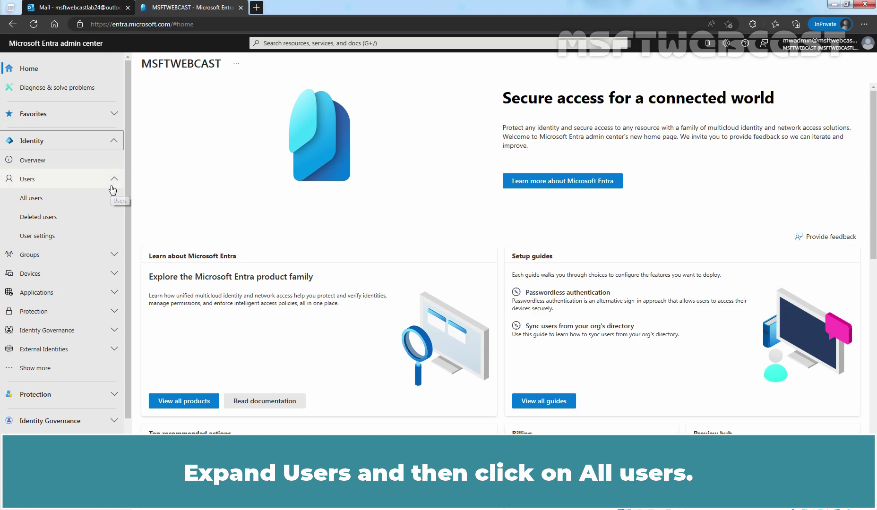
pyautogui.click(42, 199)
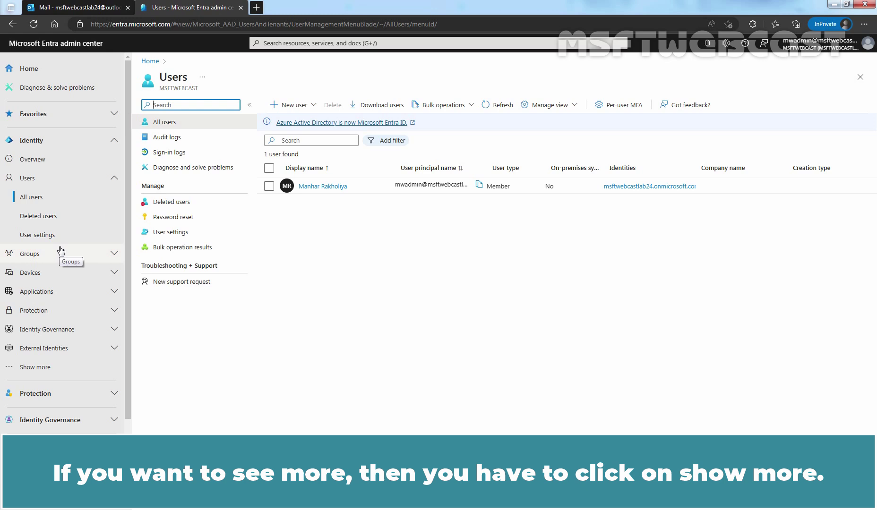
pyautogui.click(32, 371)
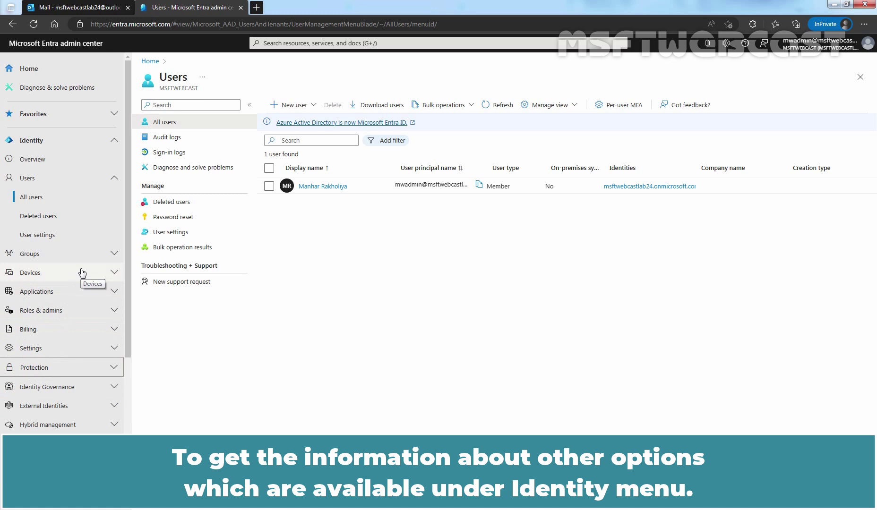
pyautogui.scroll(-3, 83, 273)
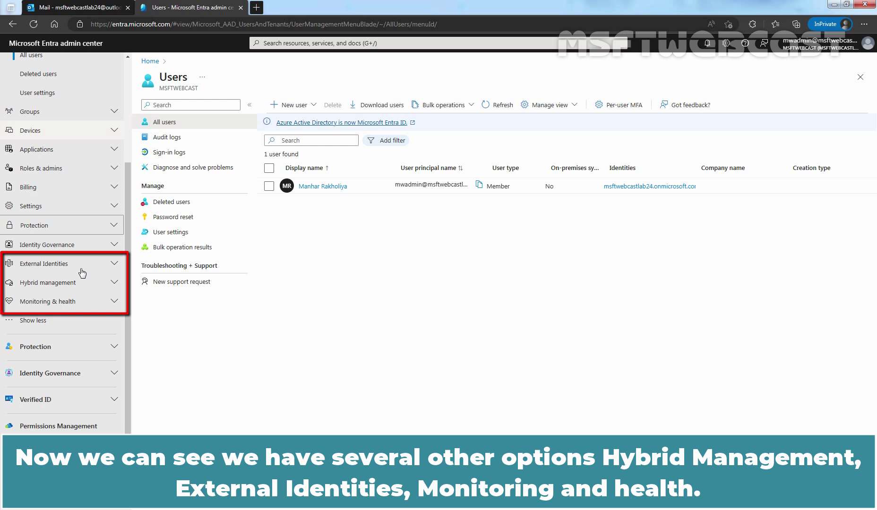
pyautogui.click(31, 326)
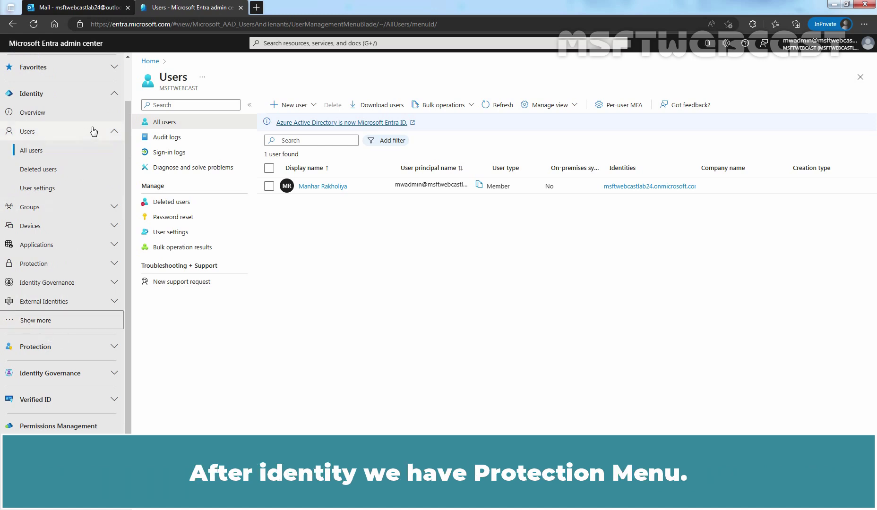
# Collapse Identity and expand Protection, toggling its Show more and Show less options.
pyautogui.click(110, 93)
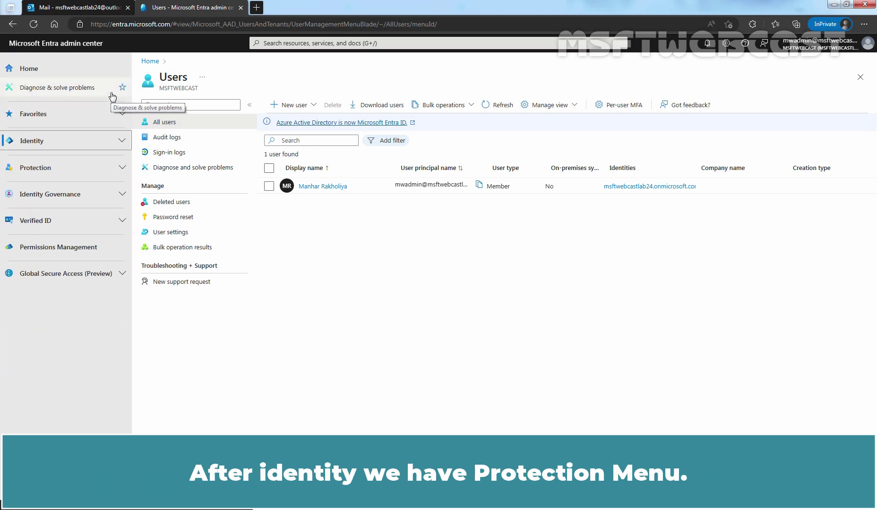
pyautogui.click(122, 168)
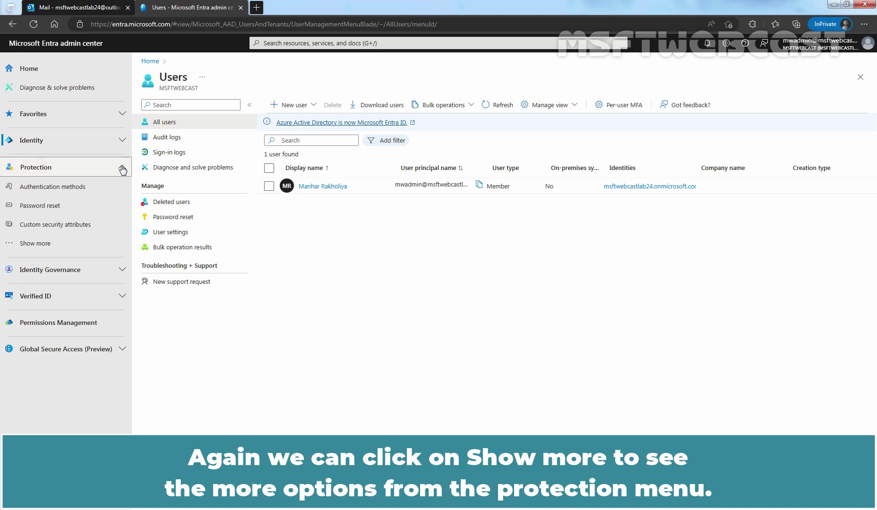
pyautogui.click(47, 244)
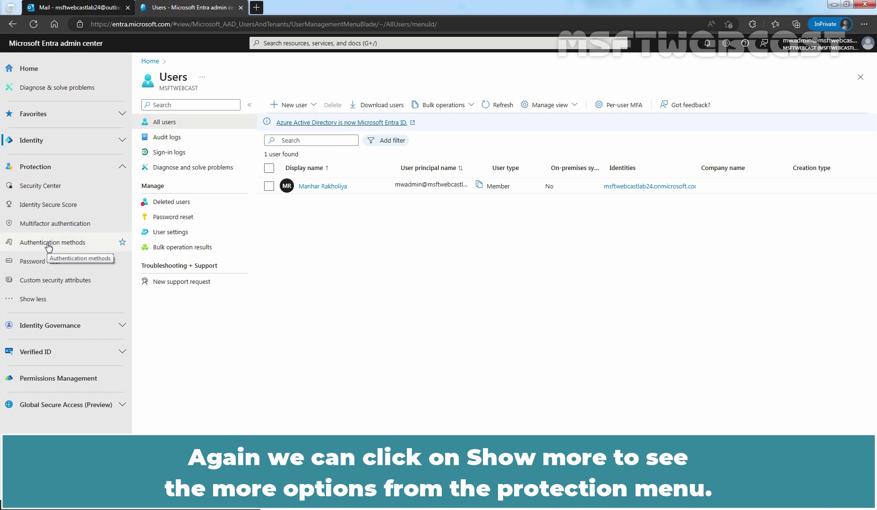
pyautogui.click(37, 302)
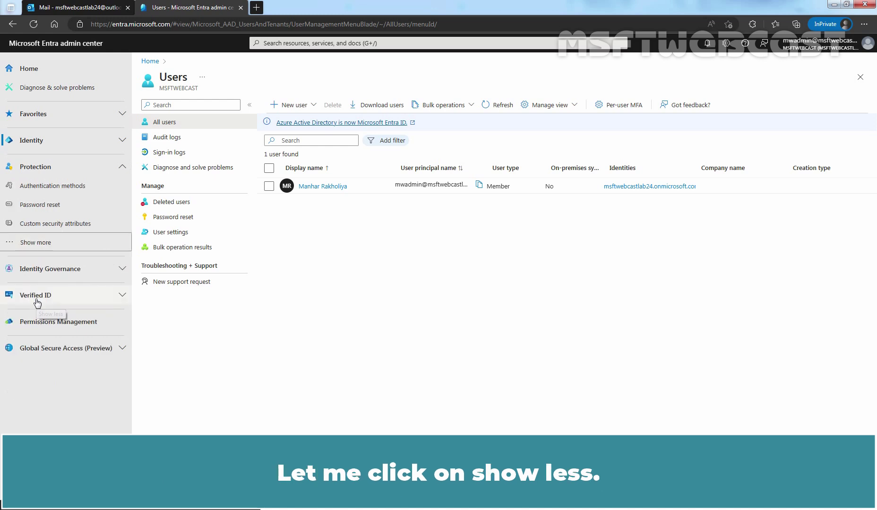
# Expand the Identity Governance and Verified ID sidebar sections.
pyautogui.click(123, 270)
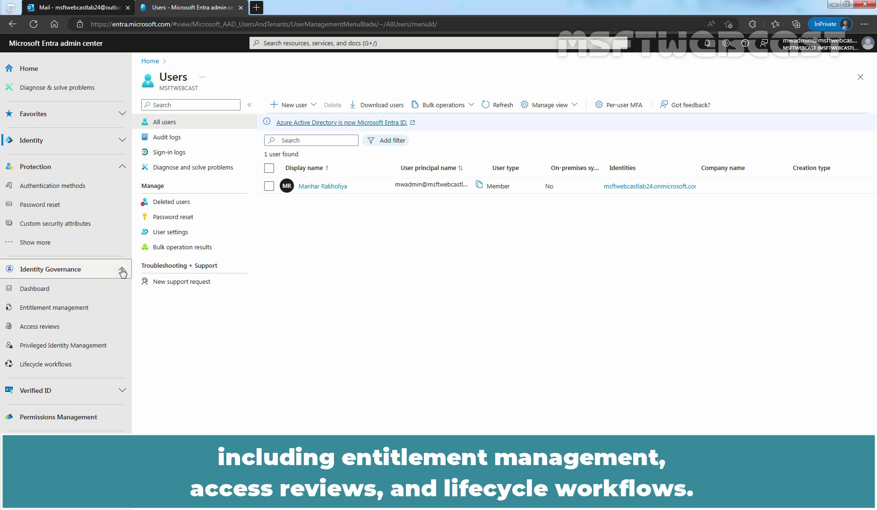
pyautogui.click(118, 391)
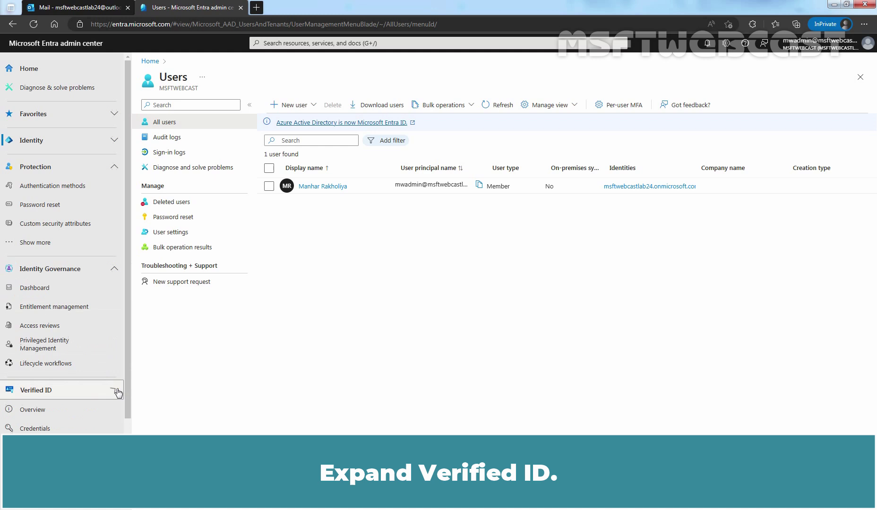
pyautogui.scroll(-1, 117, 390)
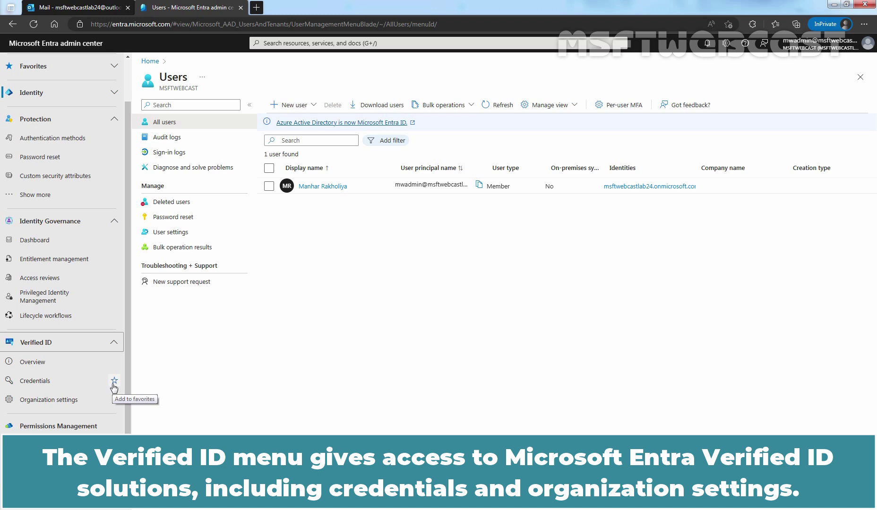
# Open Permissions Management and scroll through its free 45-day trial welcome page.
pyautogui.click(60, 426)
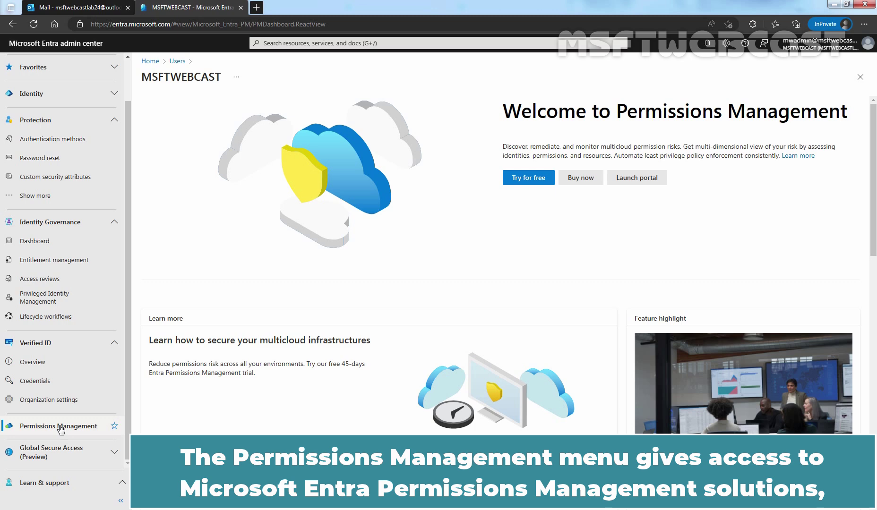
pyautogui.scroll(-10, 487, 262)
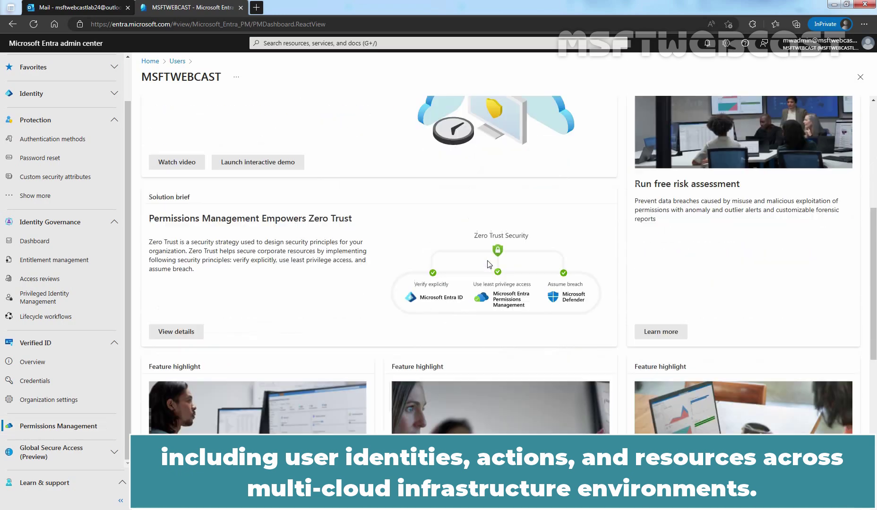
pyautogui.scroll(-3, 488, 264)
pyautogui.scroll(1, 487, 264)
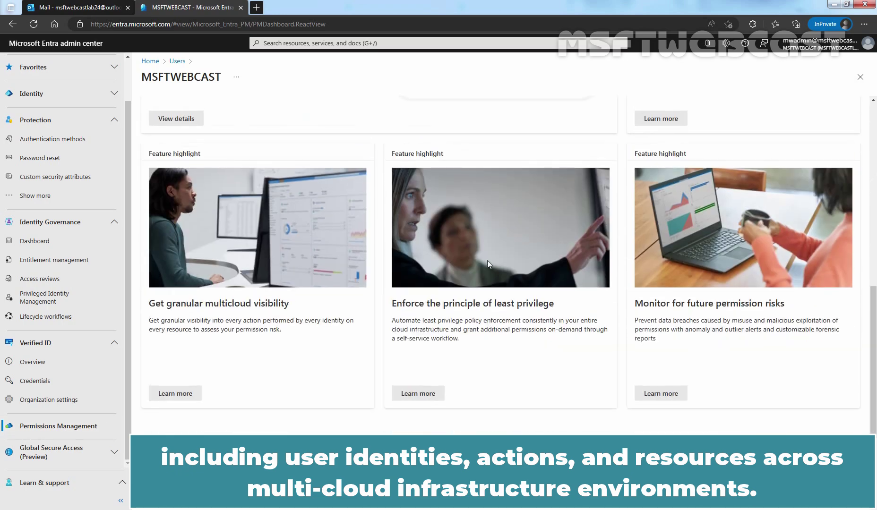
pyautogui.scroll(10, 488, 264)
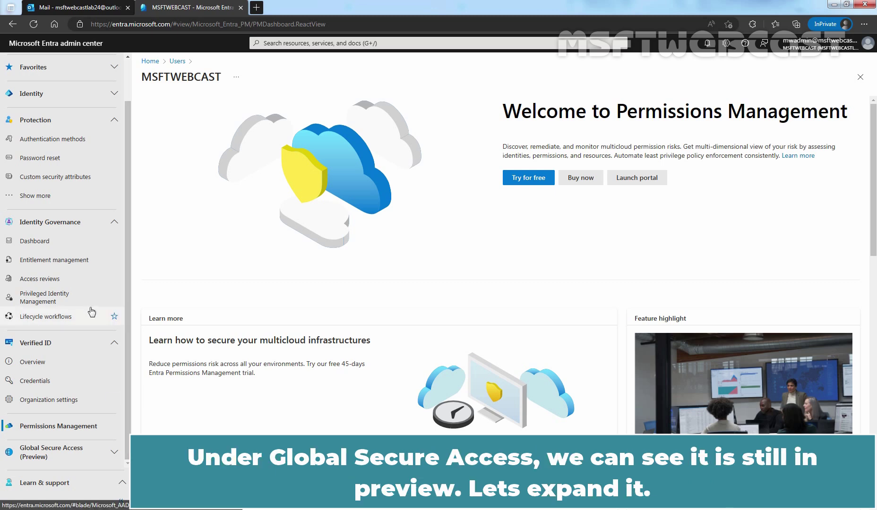
# Expand Global Secure Access (Preview) and open its Dashboard activation page.
pyautogui.click(110, 453)
pyautogui.click(110, 454)
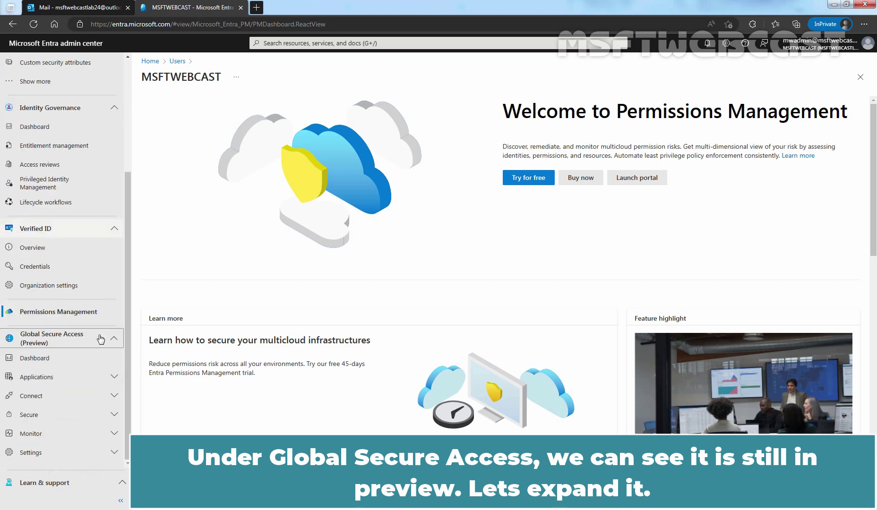
pyautogui.click(41, 363)
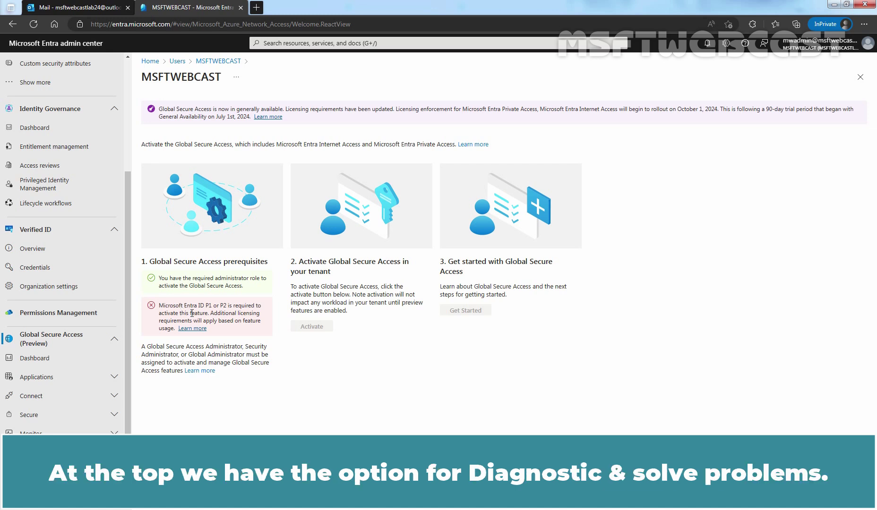
pyautogui.scroll(3, 85, 335)
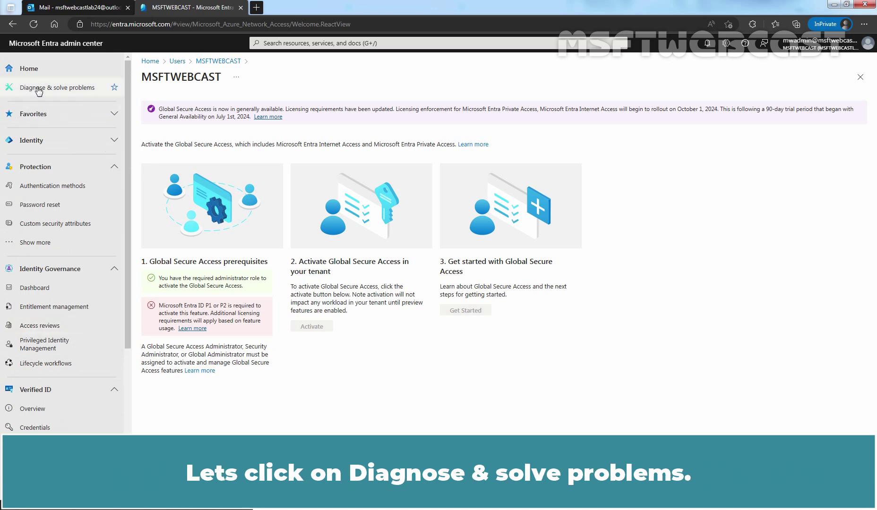
# Visit Diagnose & solve problems, go back to Home, and refresh with F5.
pyautogui.click(55, 91)
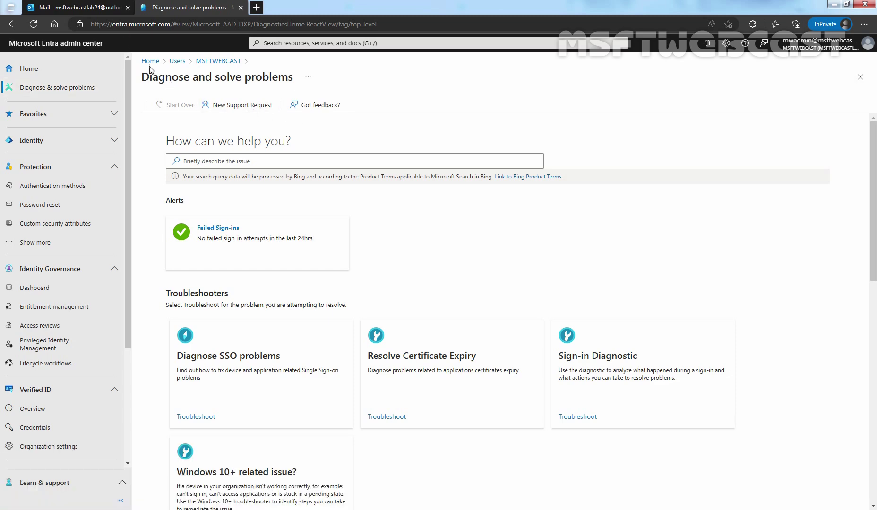
pyautogui.click(149, 61)
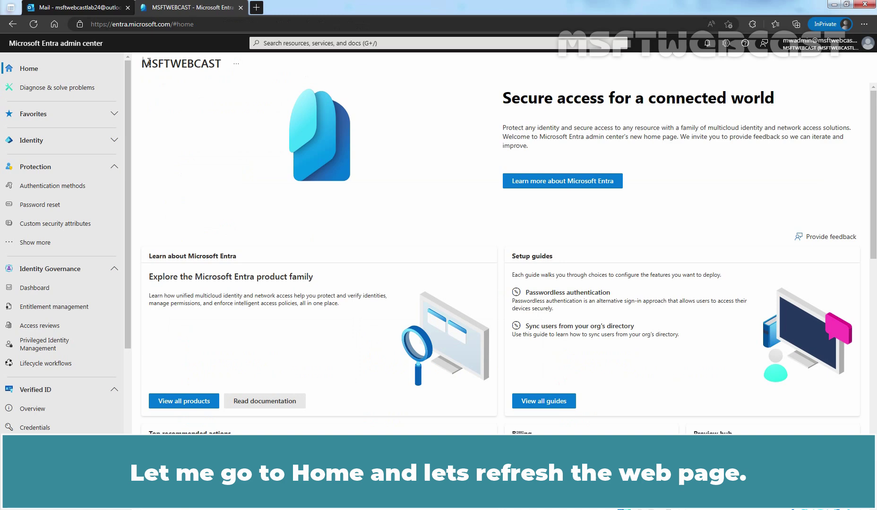
pyautogui.press('F5')
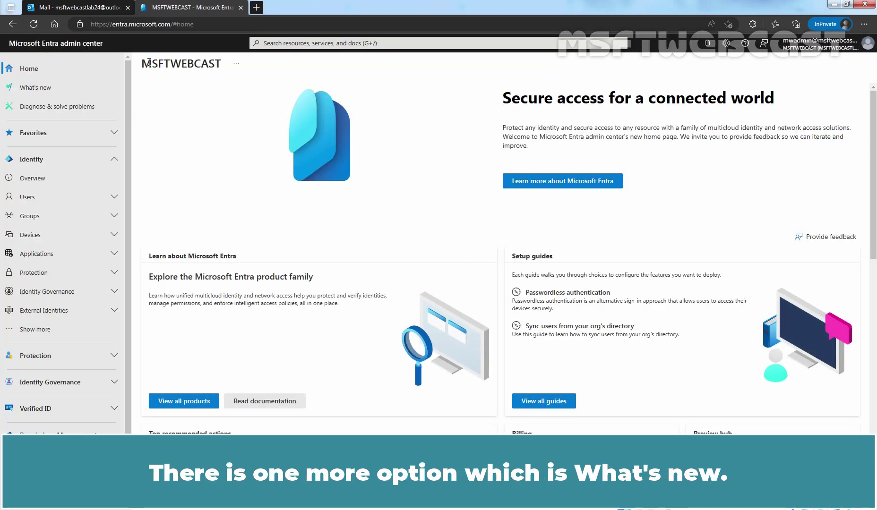
# Open What's new, view the Roadmap tab, then switch to the Change announcements list (44 updates).
pyautogui.click(28, 90)
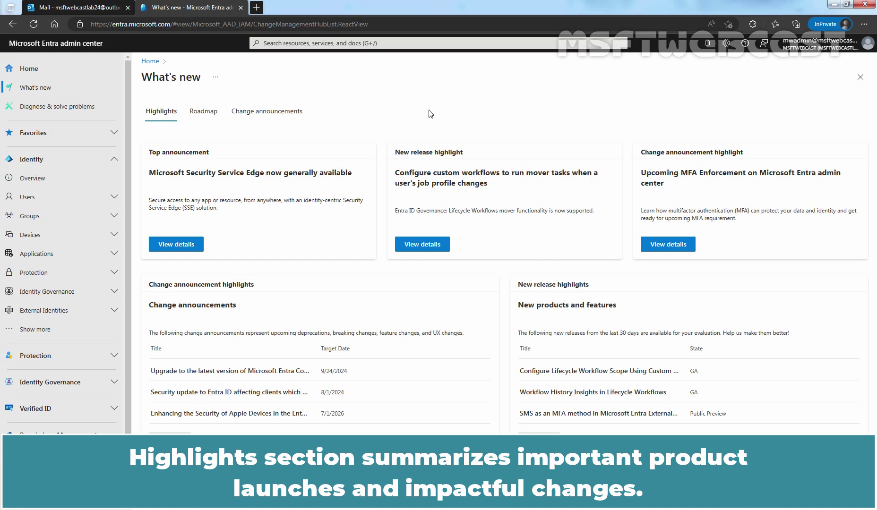
pyautogui.click(207, 113)
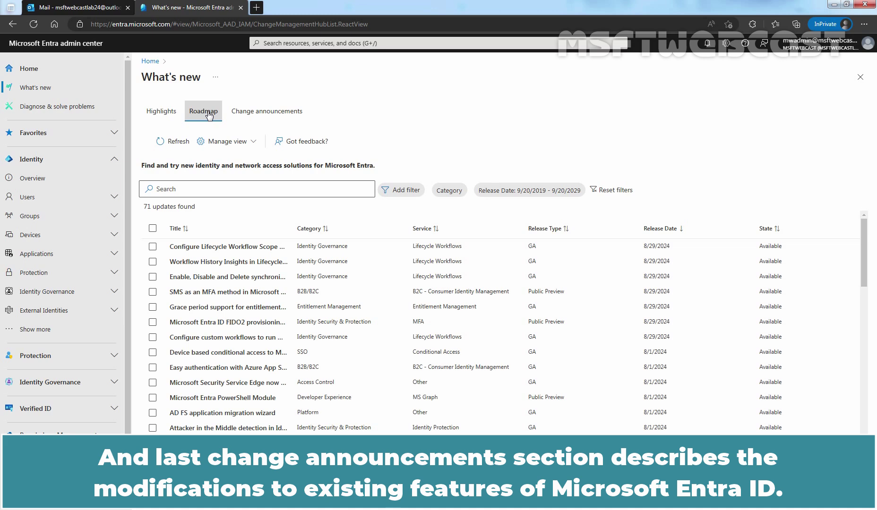
pyautogui.click(267, 116)
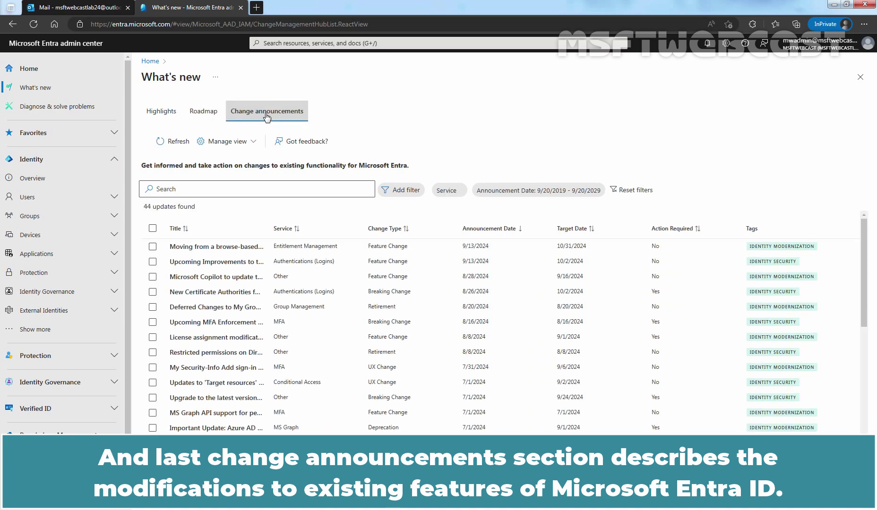